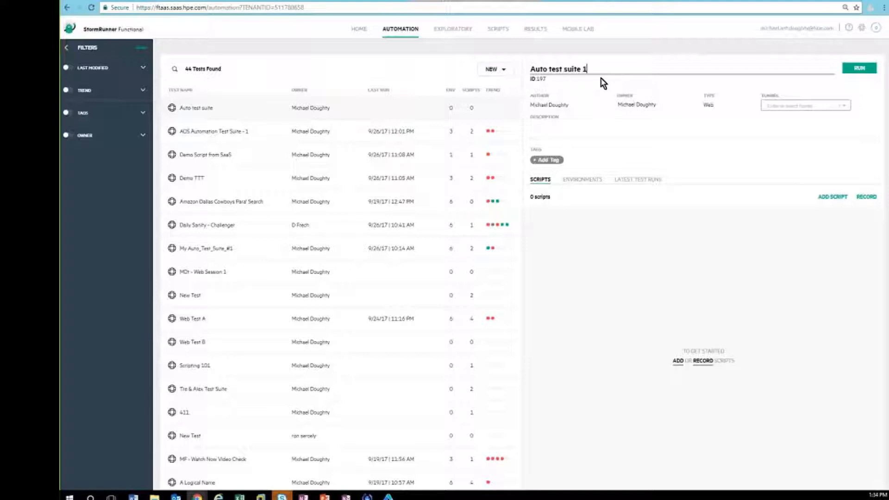
Add the scripts TTT_SRF_Upload_Selenium_Online_Shoppingy and AOS - Buy Laptop (Signed In) to Auto test suite 1.
{"action": "left_click", "coordinate": [826, 200]}
{"action": "left_click", "coordinate": [307, 204]}
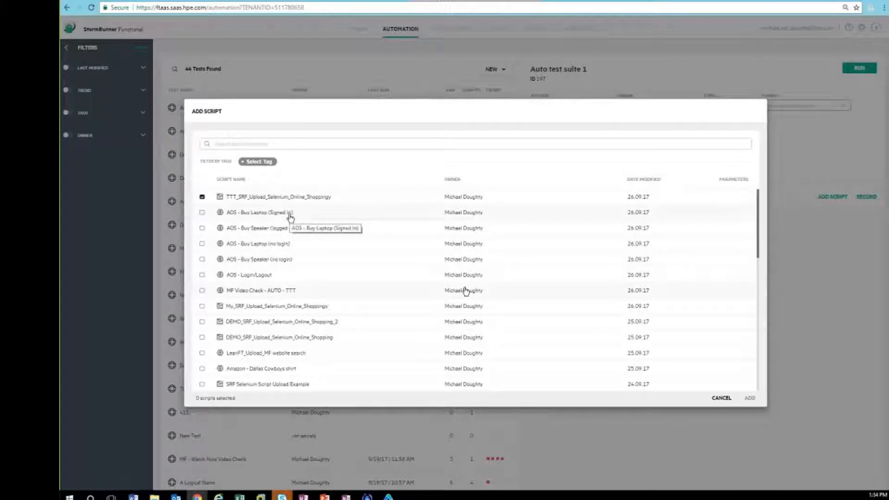
{"action": "left_click", "coordinate": [290, 214]}
{"action": "left_click", "coordinate": [750, 397]}
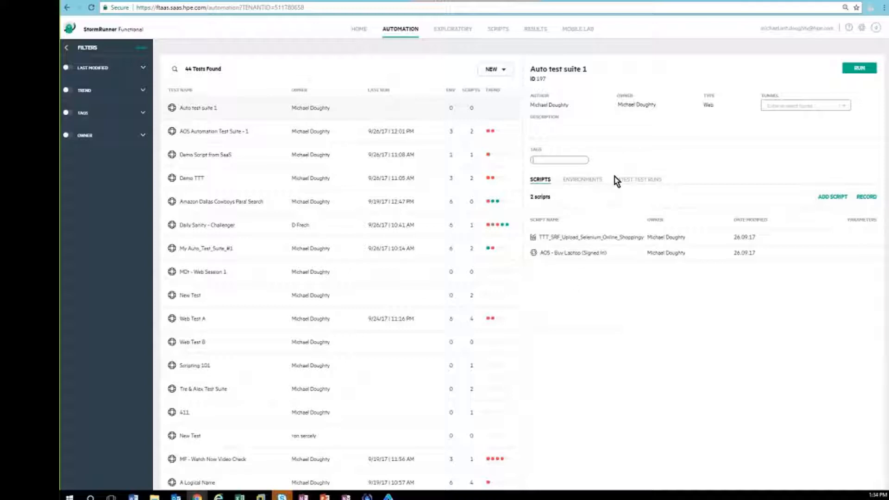
Start adding environments to the test suite and include Windows 10 Chrome with version 60.
{"action": "left_click", "coordinate": [597, 181]}
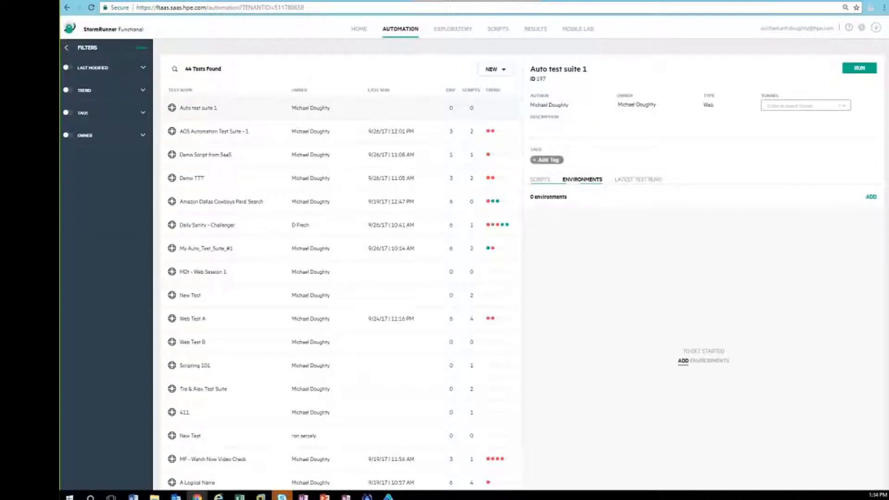
{"action": "left_click", "coordinate": [871, 197]}
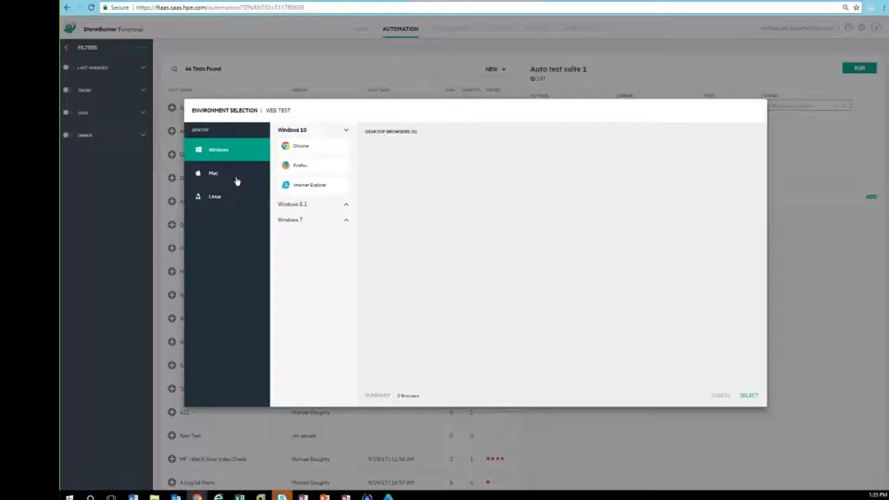
{"action": "left_click", "coordinate": [318, 149]}
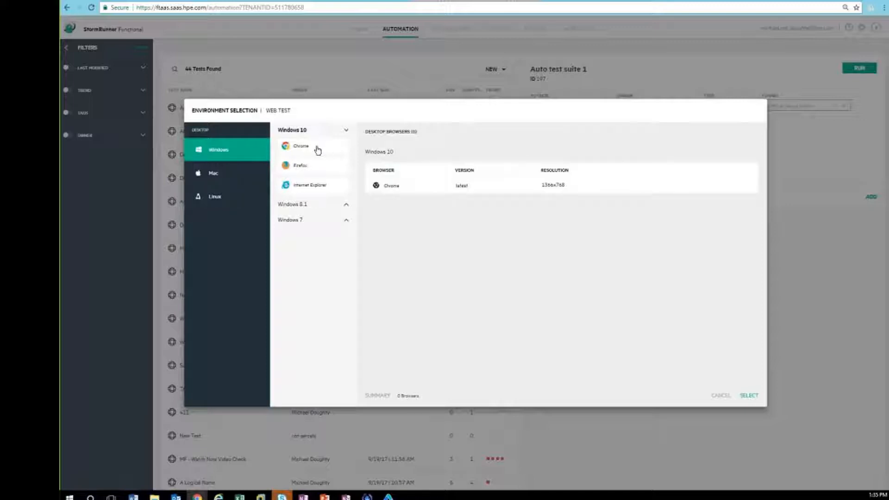
{"action": "left_click", "coordinate": [498, 190]}
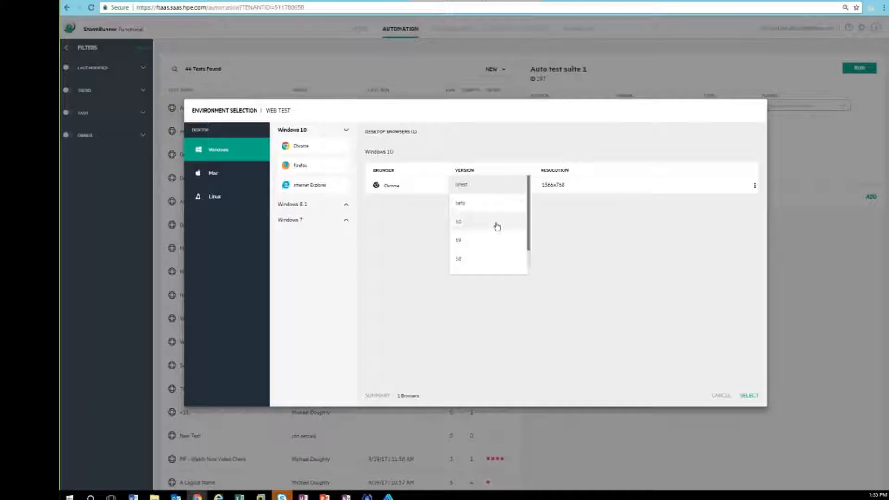
{"action": "left_click", "coordinate": [496, 227]}
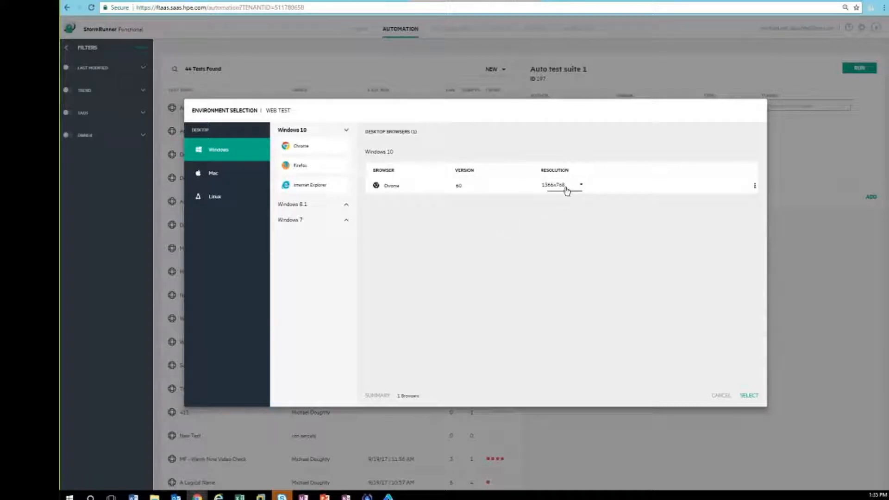
Include Windows 10 Firefox with the beta version and Internet Explorer, and confirm the environment selection.
{"action": "left_click", "coordinate": [316, 173]}
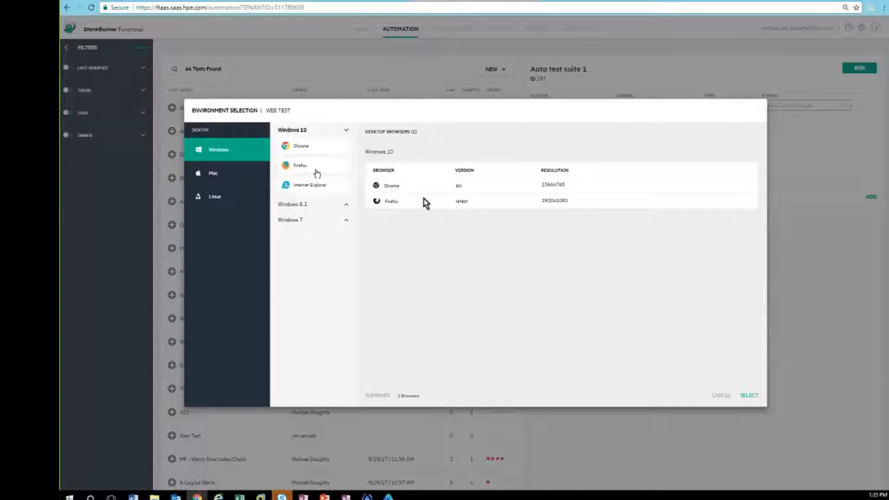
{"action": "left_click", "coordinate": [491, 208]}
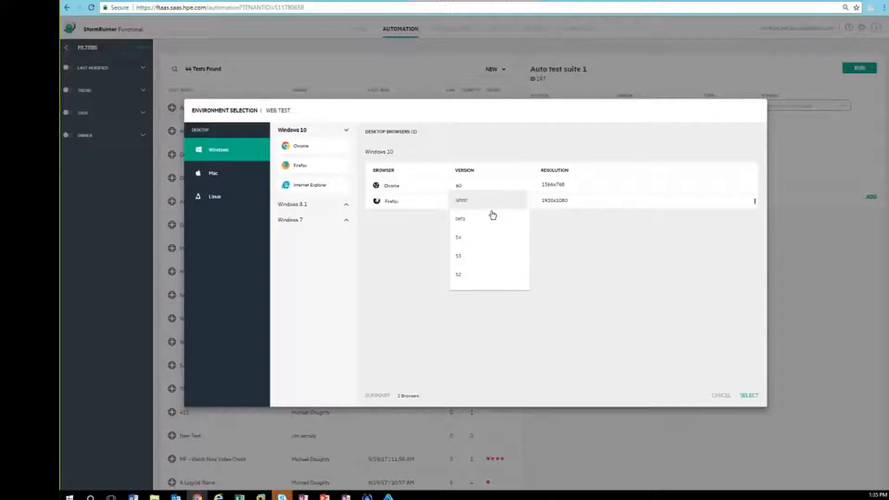
{"action": "left_click", "coordinate": [492, 218]}
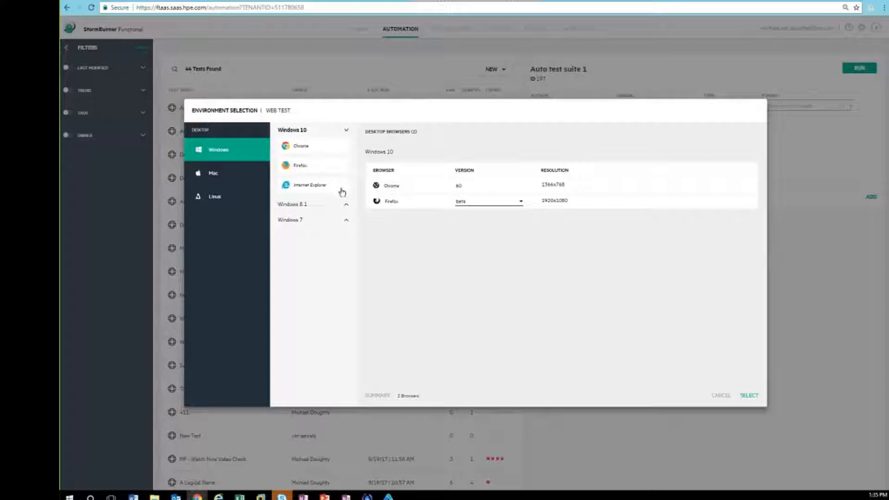
{"action": "left_click", "coordinate": [326, 187]}
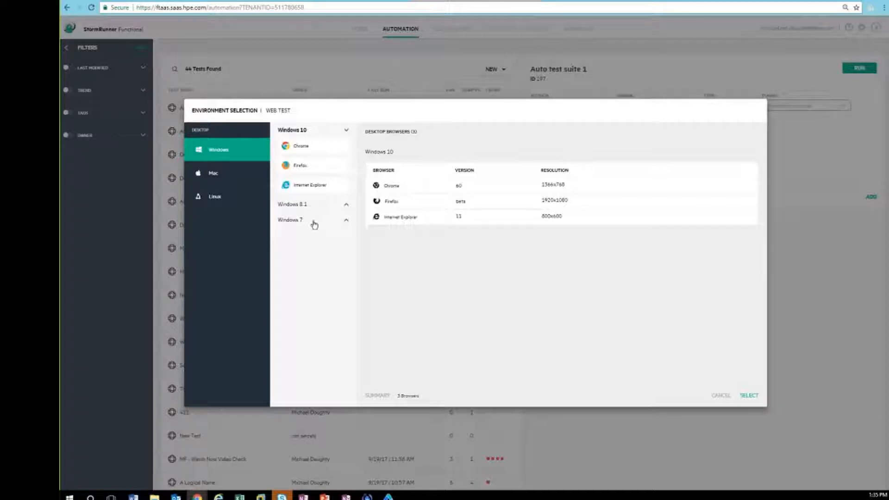
{"action": "left_click", "coordinate": [739, 397]}
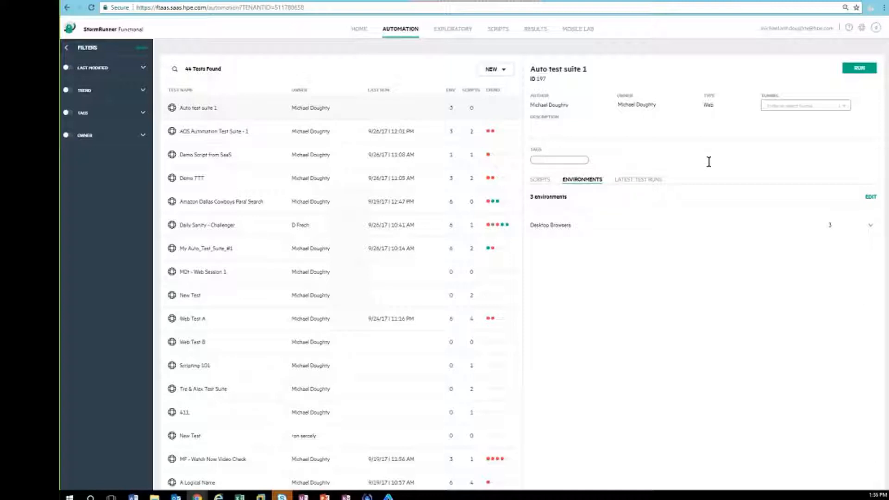
Run Auto test suite 1 and check it in the list of running tests.
{"action": "left_click", "coordinate": [867, 70]}
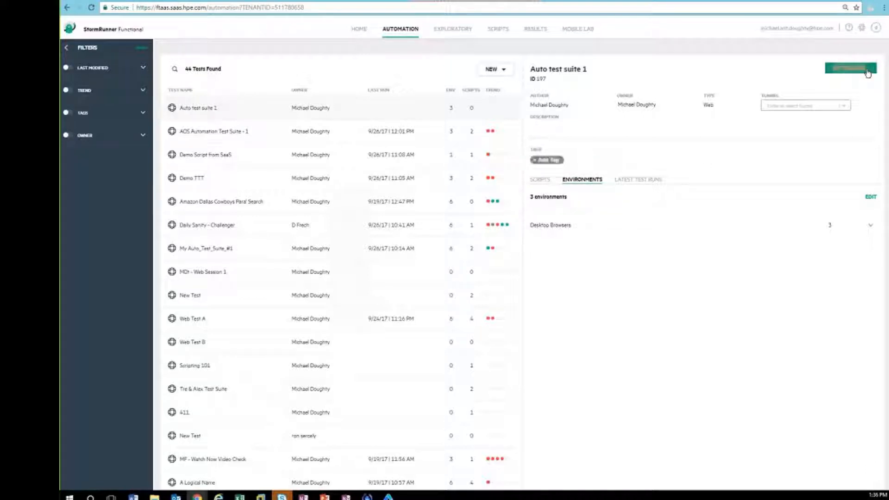
{"action": "left_click", "coordinate": [876, 29]}
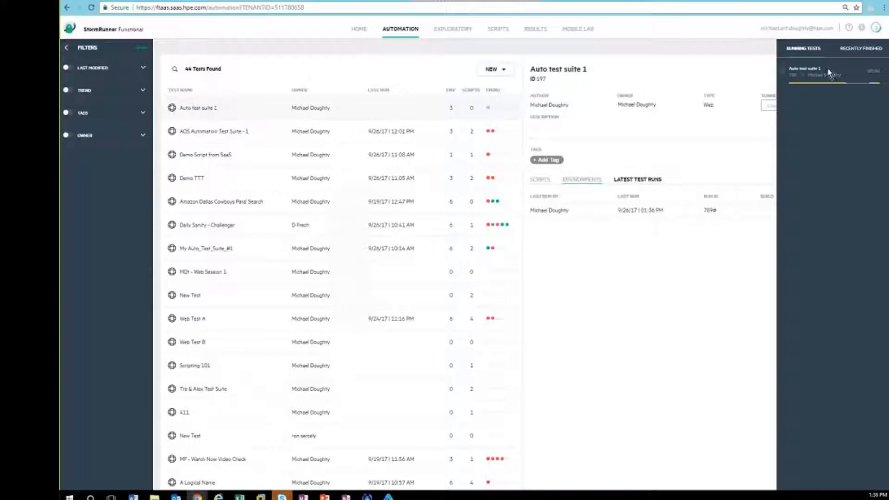
{"action": "left_click", "coordinate": [689, 60]}
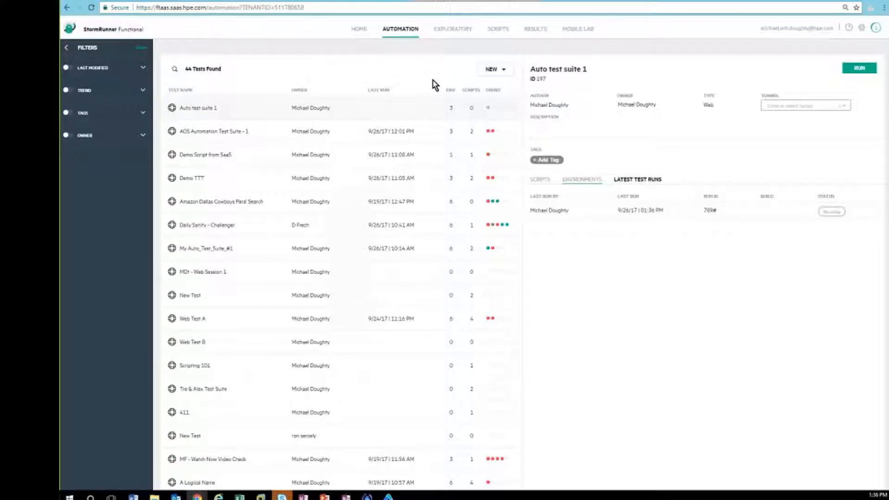
Create a new web test and name it New Test Alpha.
{"action": "left_click", "coordinate": [507, 71]}
{"action": "left_click", "coordinate": [487, 101]}
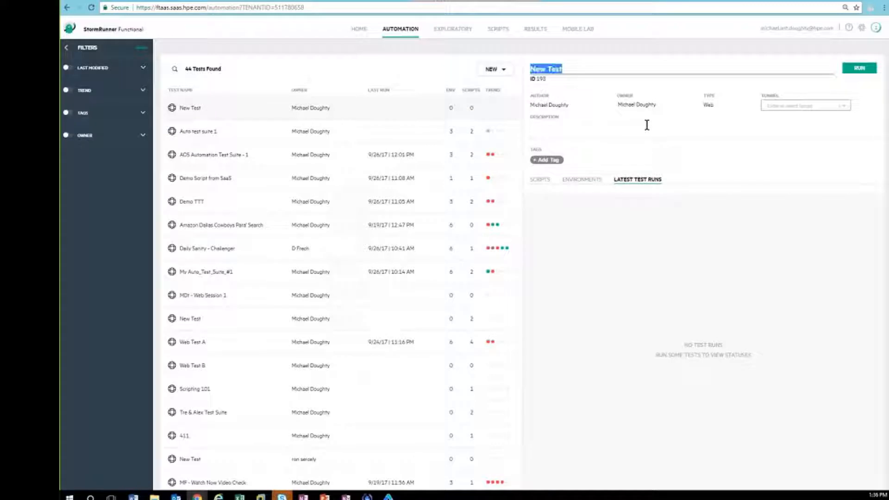
{"action": "type", "text": "Ala"}
{"action": "type", "text": "p"}
{"action": "key", "text": "BackSpace"}
{"action": "key", "text": "BackSpace"}
{"action": "type", "text": "pha"}
{"action": "key", "text": "Return"}
{"action": "left_click", "coordinate": [542, 180]}
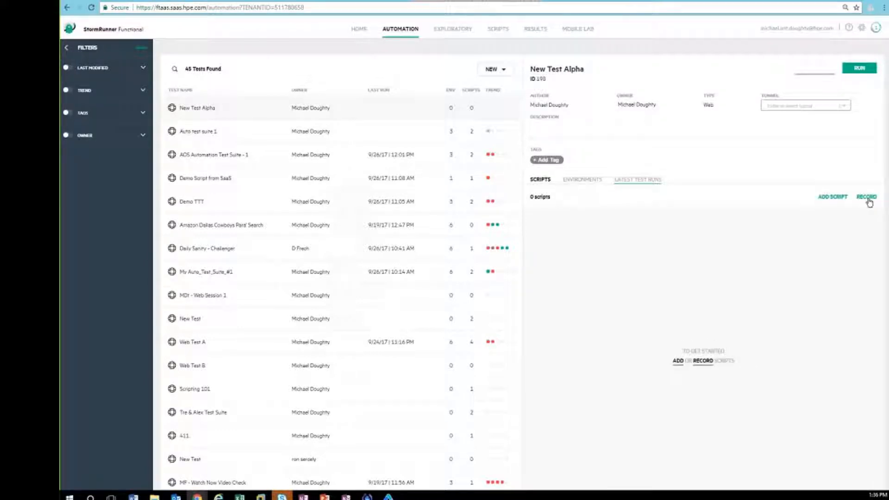
{"action": "left_click", "coordinate": [867, 197]}
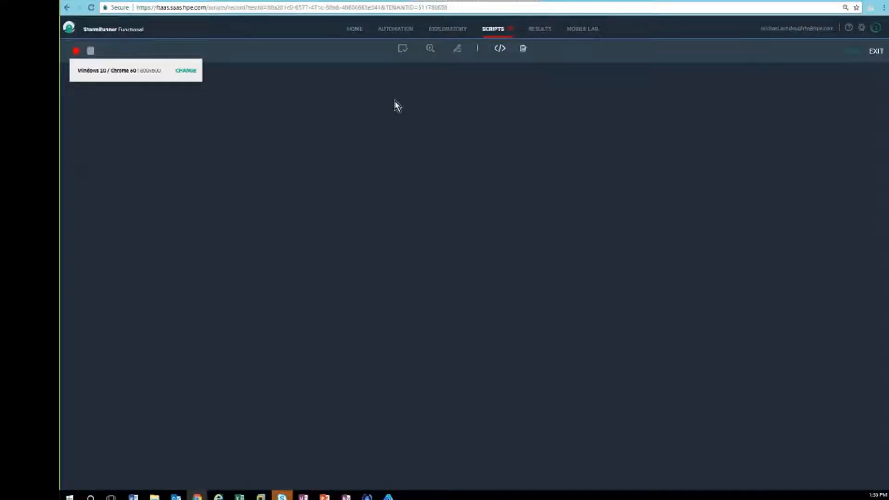
{"action": "left_click", "coordinate": [79, 52]}
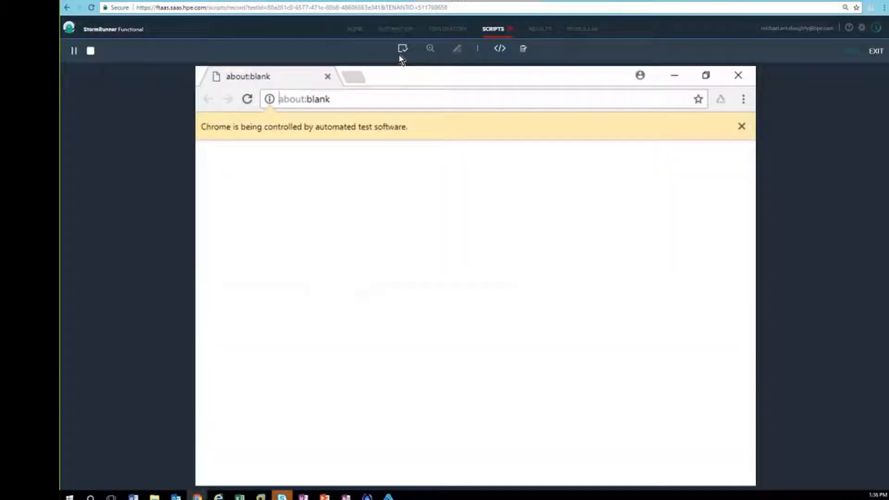
{"action": "left_click", "coordinate": [406, 103]}
{"action": "type", "text": "www.mi"}
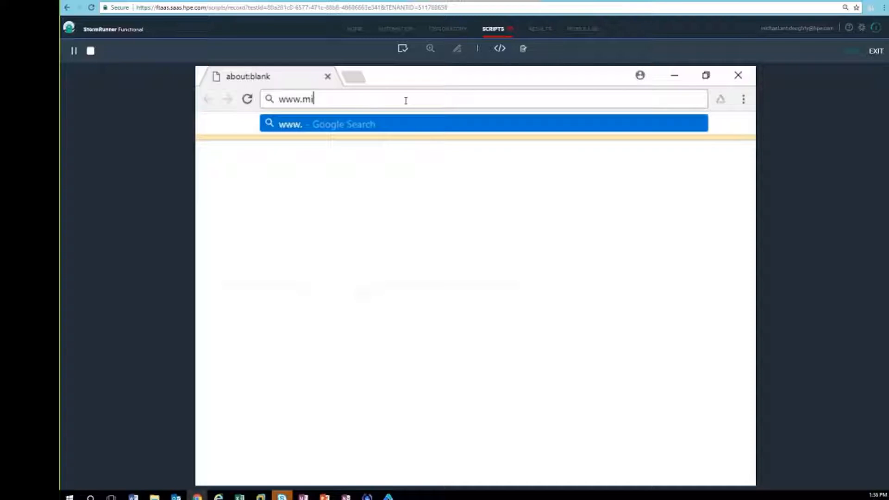
{"action": "type", "text": "crofocus.com"}
{"action": "key", "text": "Return"}
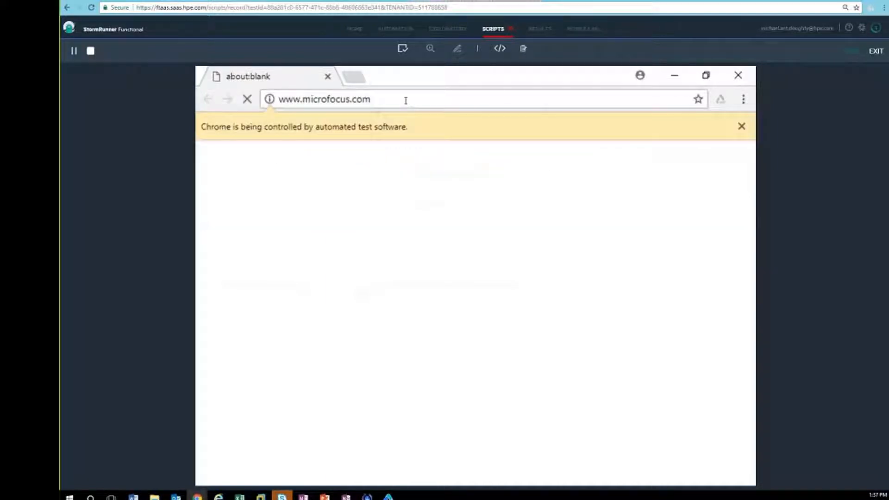
Display the code generated for the recorded navigation and hide it again.
{"action": "left_click", "coordinate": [503, 50]}
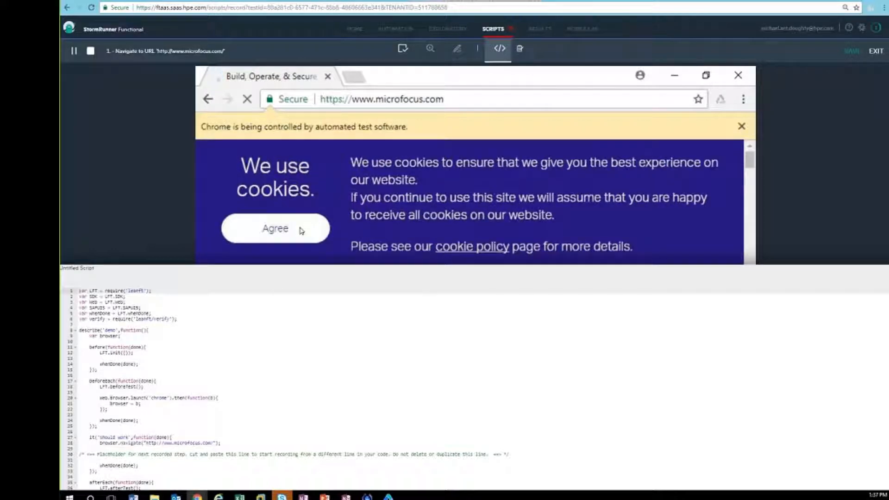
{"action": "left_click", "coordinate": [285, 229]}
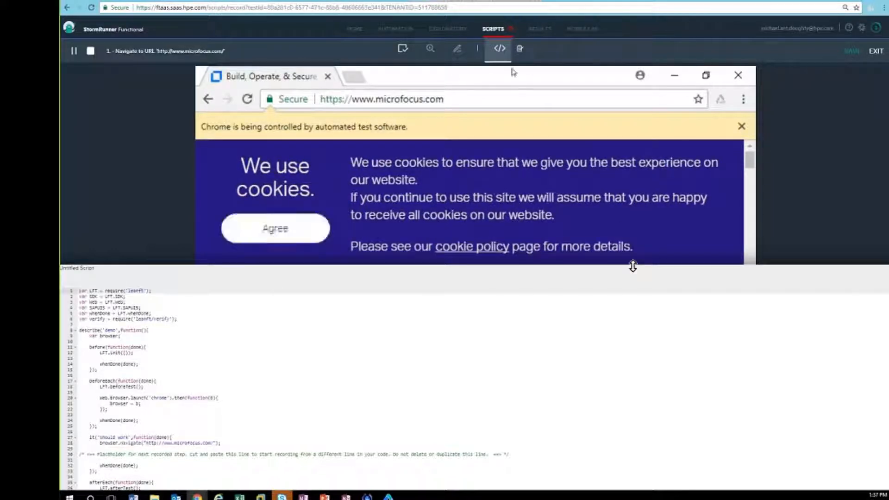
{"action": "left_click", "coordinate": [500, 49]}
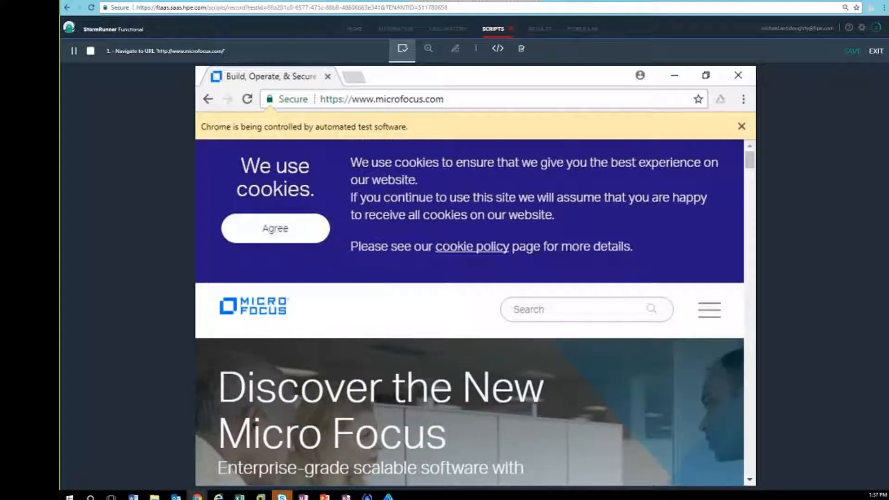
Record agreeing to the cookie notice on the Micro Focus home page with checkpoint mode off.
{"action": "left_click", "coordinate": [401, 50]}
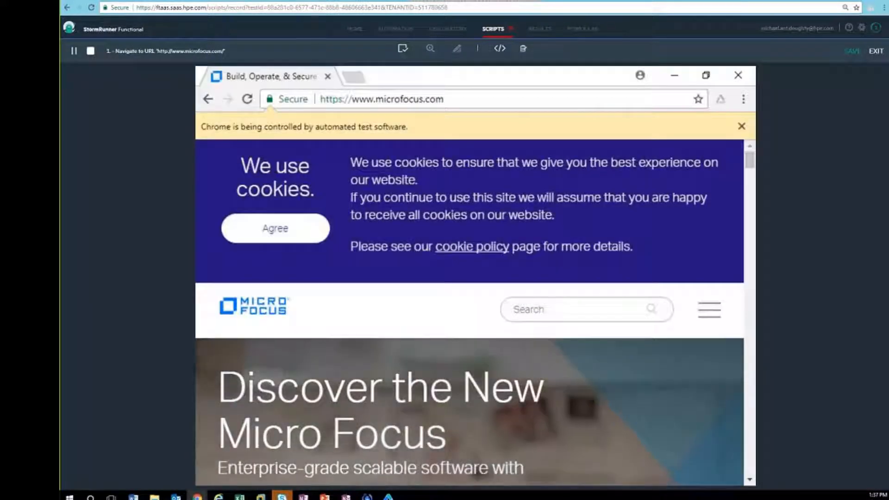
{"action": "left_click", "coordinate": [282, 232]}
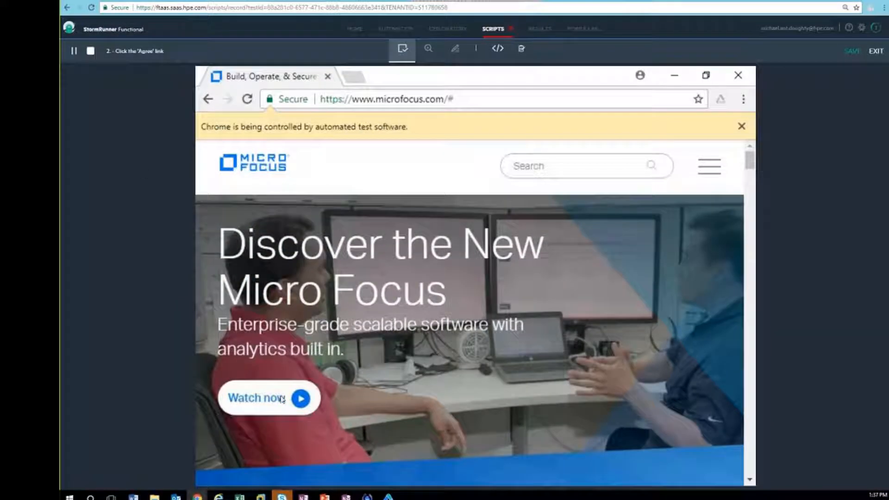
Add a checkpoint on the Watch now link and record opening its video.
{"action": "mouse_move", "coordinate": [282, 399]}
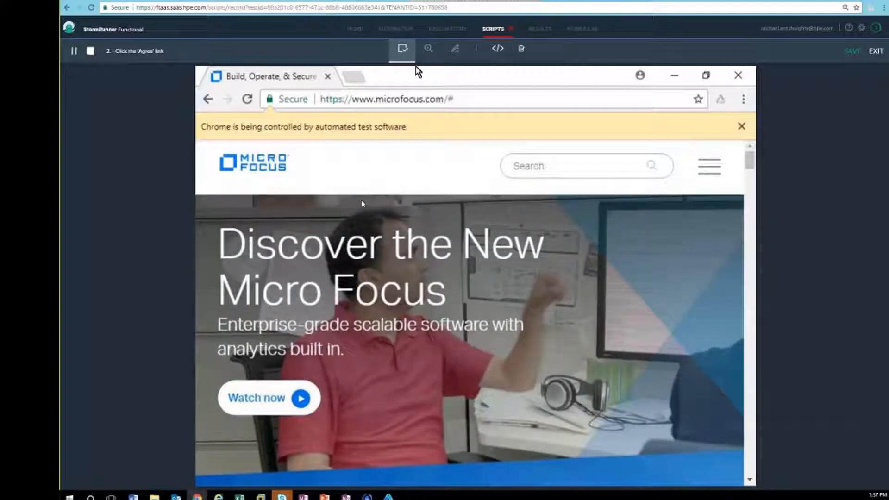
{"action": "left_click", "coordinate": [301, 401]}
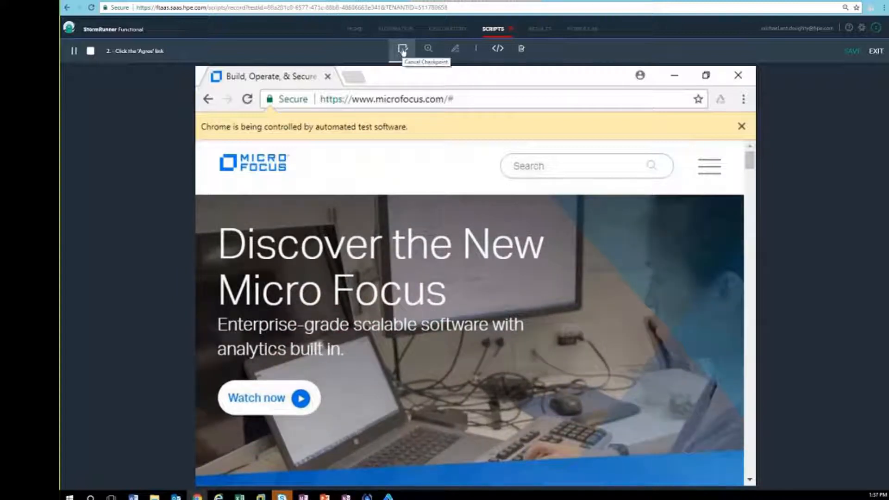
{"action": "left_click", "coordinate": [403, 50]}
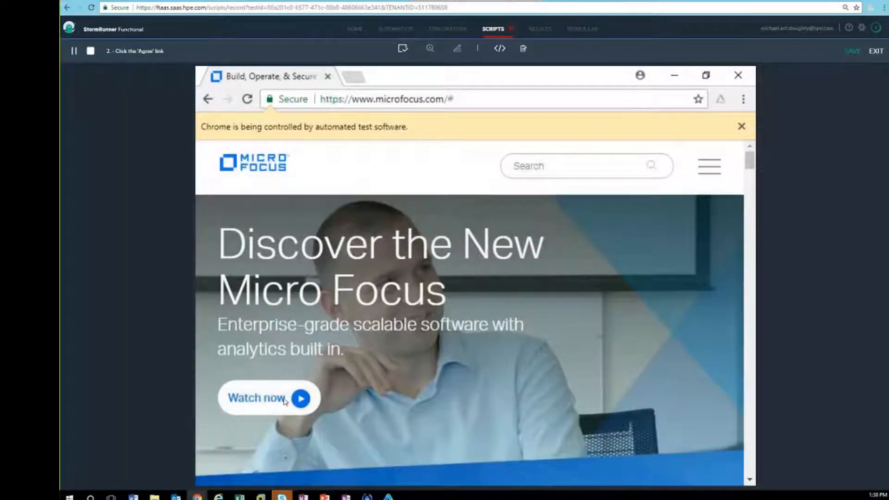
{"action": "left_click", "coordinate": [302, 398]}
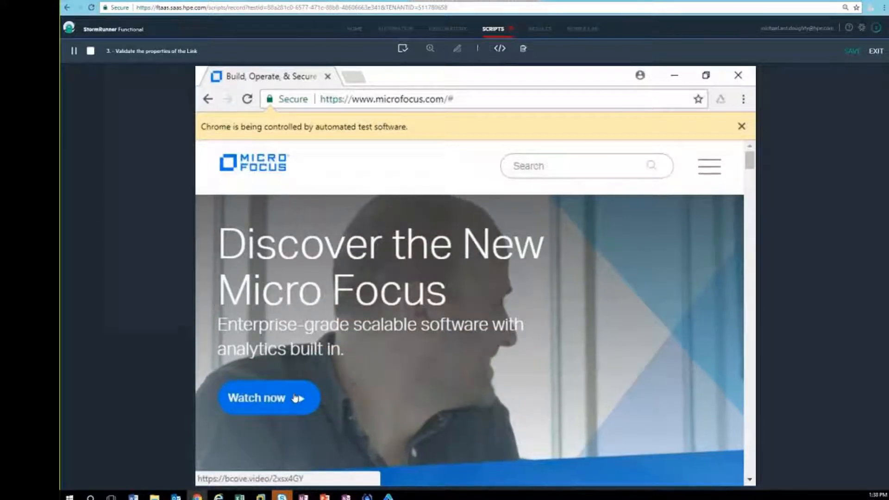
{"action": "left_click", "coordinate": [300, 396]}
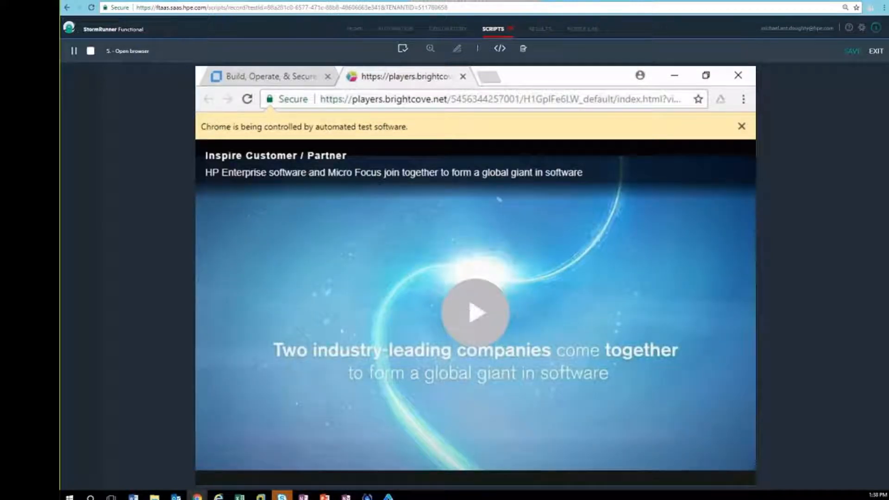
Stop recording with the script code displayed, save the script as "MF video Check 1" and exit the recorder.
{"action": "left_click", "coordinate": [498, 48]}
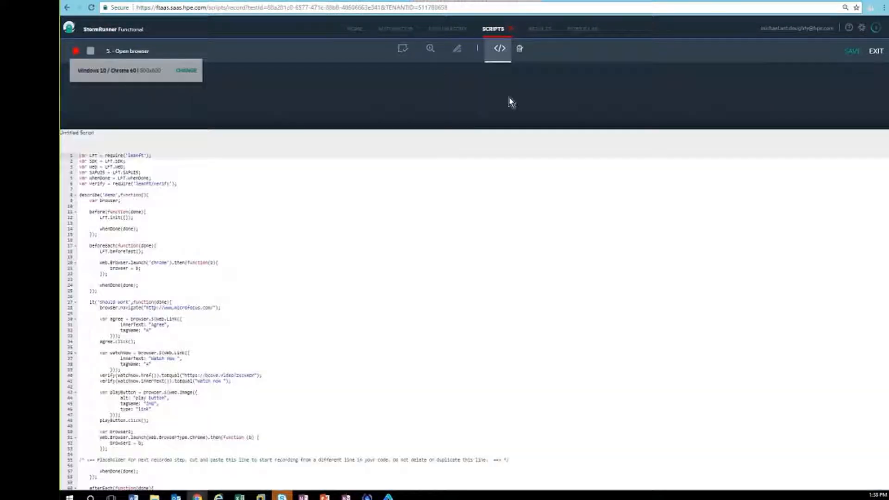
{"action": "left_click", "coordinate": [851, 52]}
{"action": "left_click", "coordinate": [526, 259]}
{"action": "type", "text": "MF"}
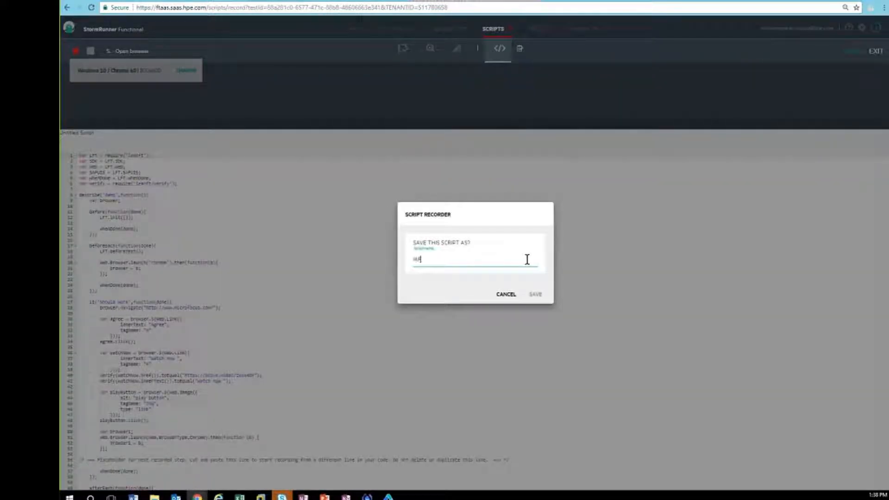
{"action": "type", "text": " video Check 1"}
{"action": "left_click", "coordinate": [535, 294]}
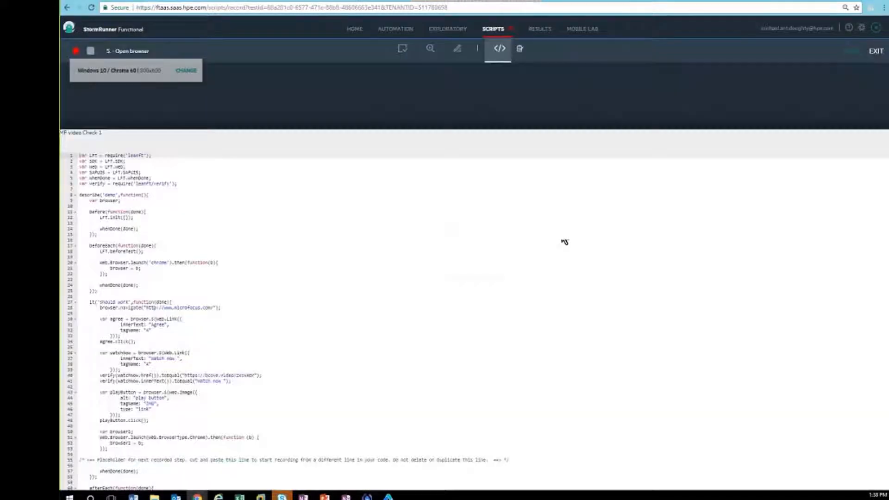
{"action": "left_click", "coordinate": [876, 52]}
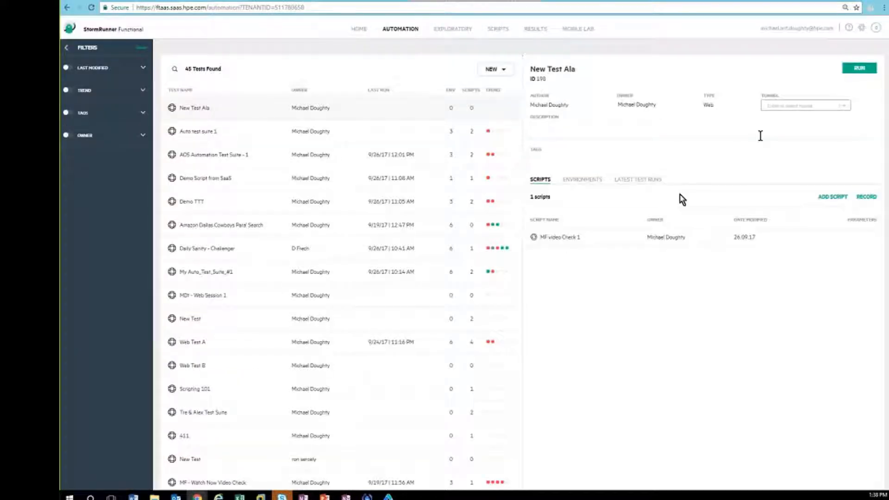